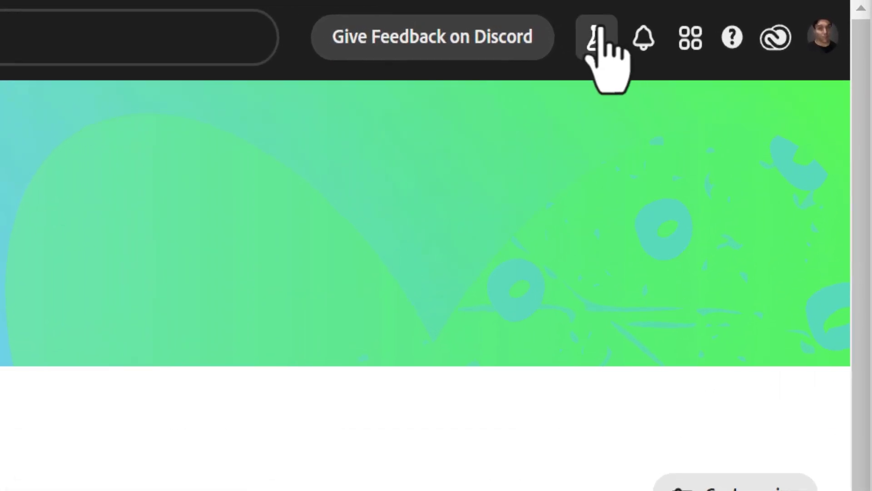
- View the feedback options, then browse the Social media, Video, Photo, Document and Marketing categories
click(597, 38)
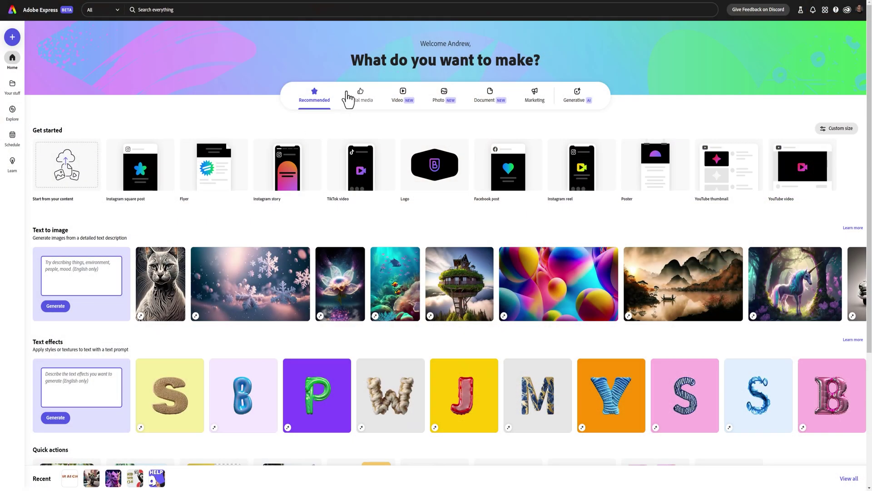
click(361, 102)
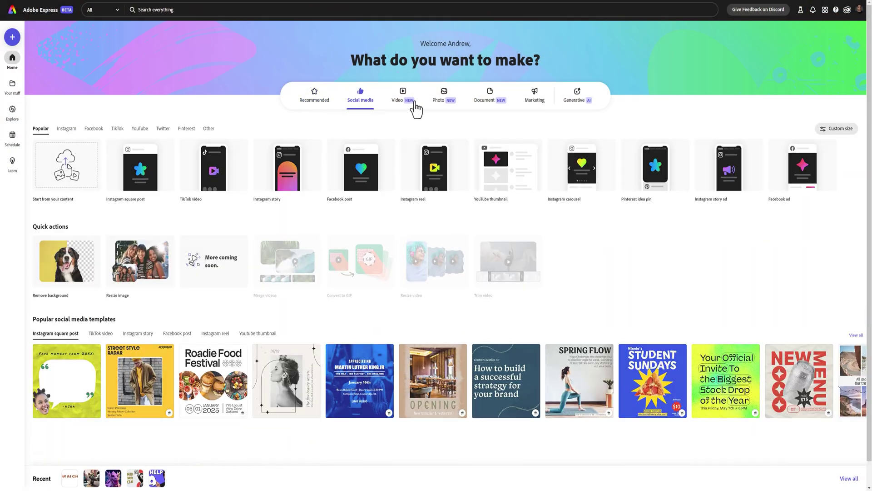
click(409, 106)
click(439, 98)
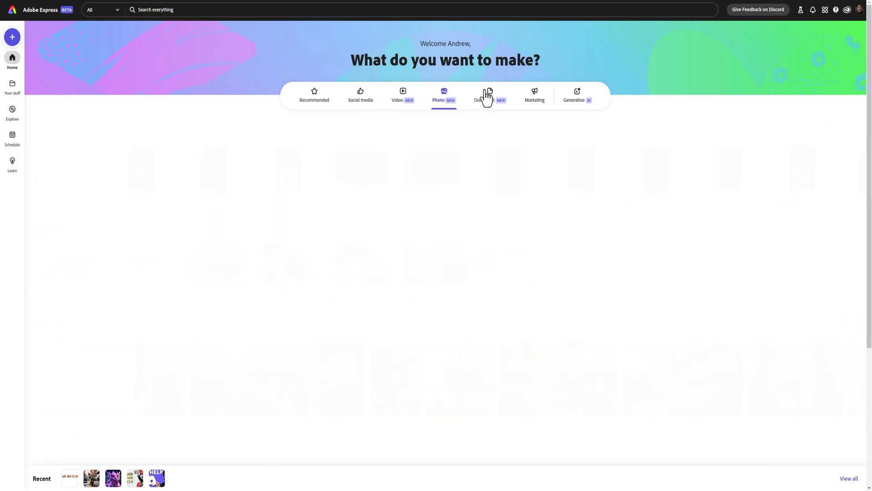
click(488, 98)
click(535, 96)
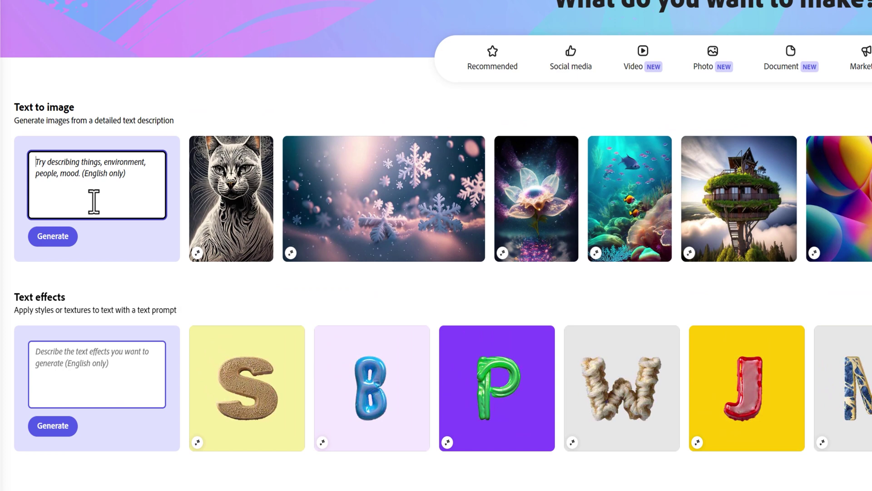
text(S)
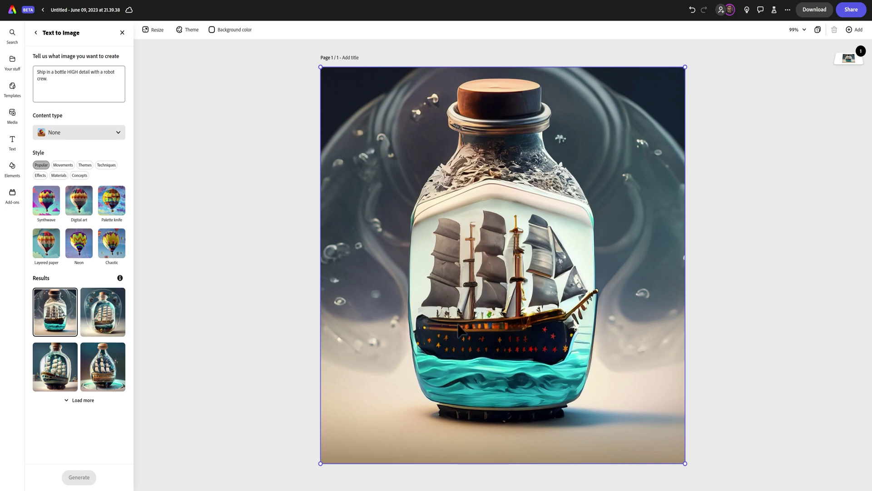
mouse_move(55, 366)
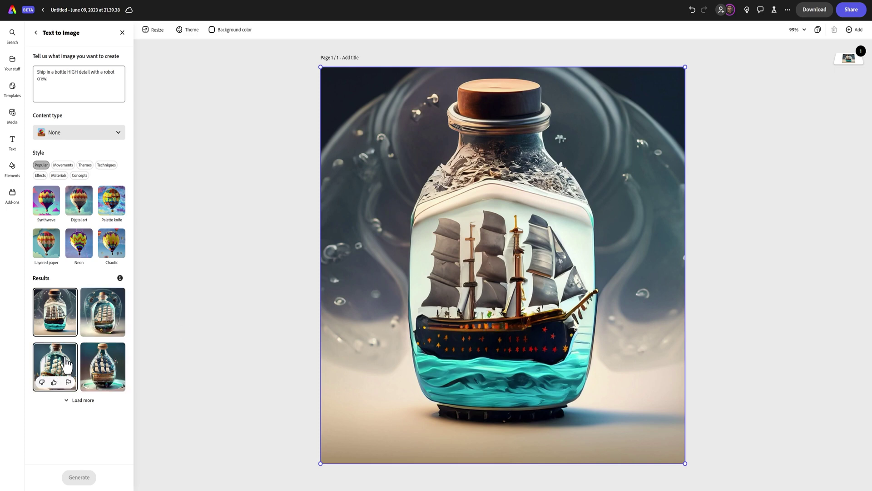
- Place the third generated ship-in-a-bottle result on the canvas
click(67, 364)
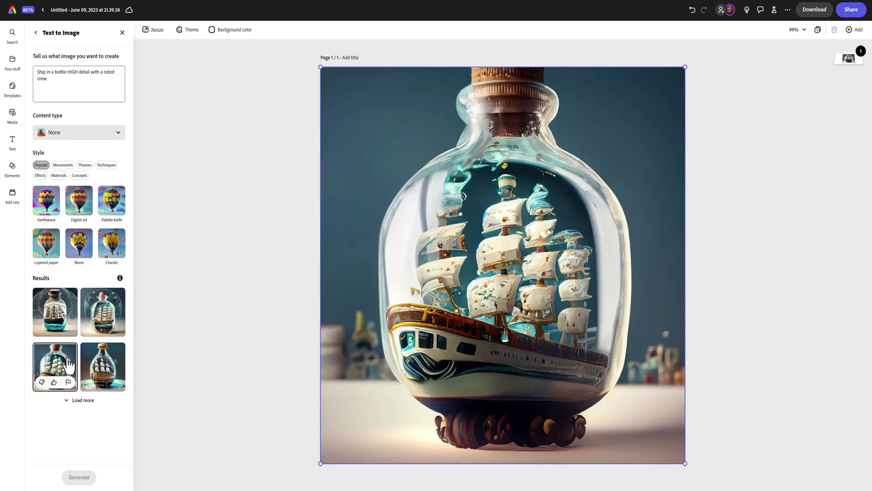
- Try the fourth and second results on the canvas, then add the Synthwave style and load more results
click(100, 367)
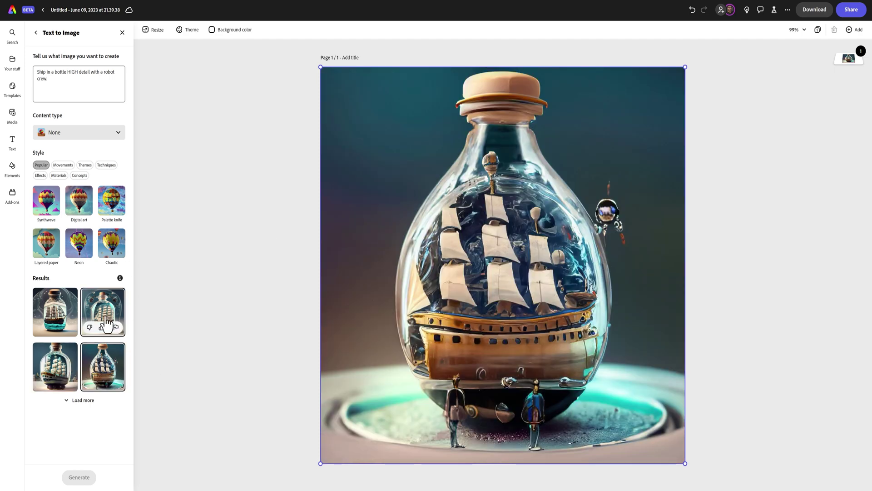
click(106, 320)
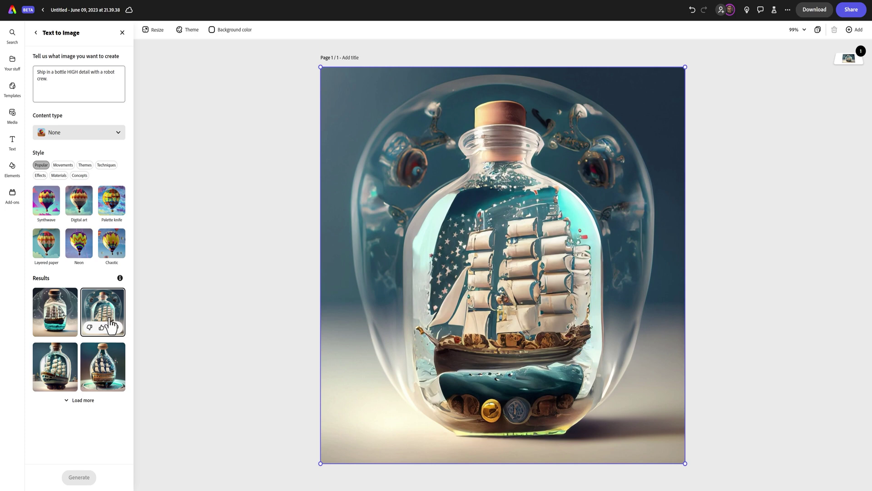
click(63, 165)
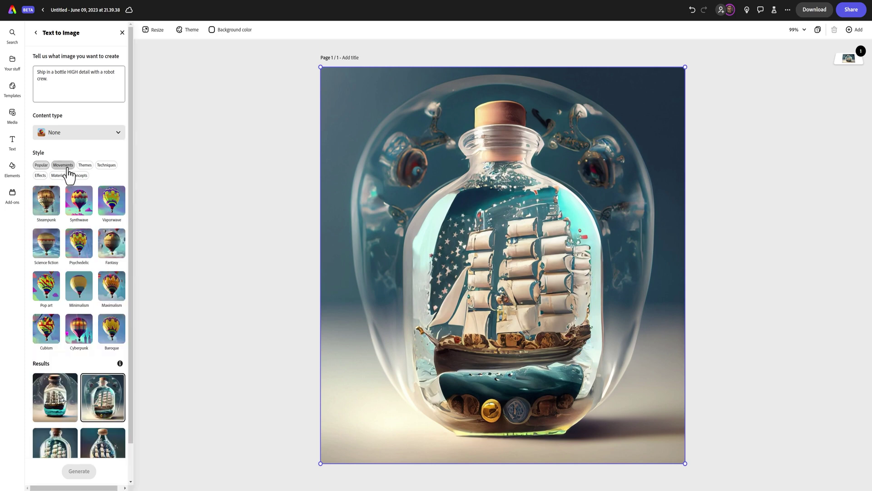
click(86, 214)
scroll(79, 423, down, 2)
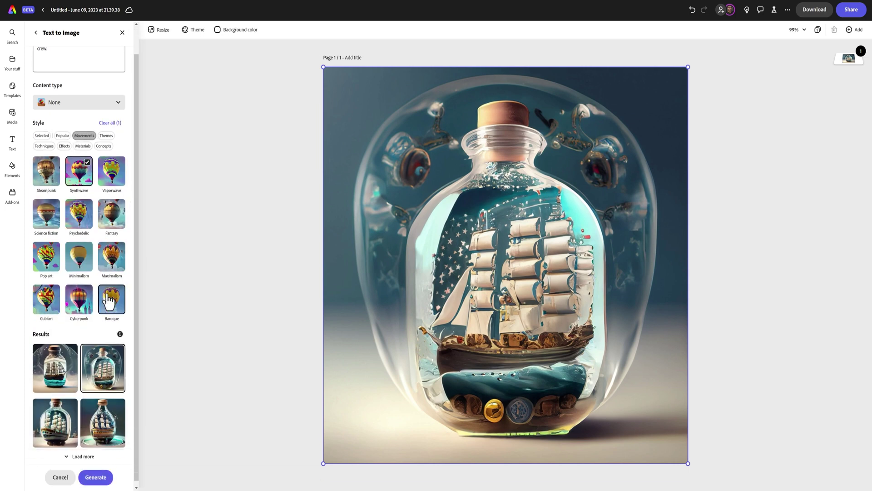
click(79, 458)
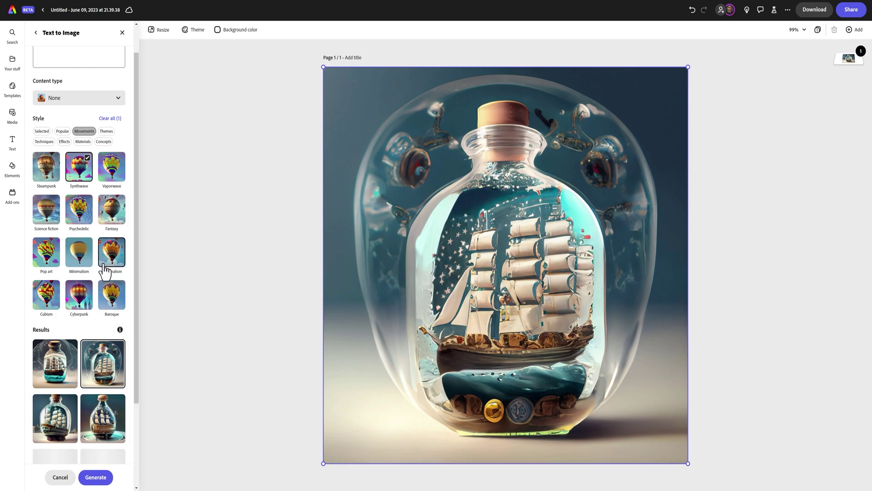
scroll(100, 310, up, 3)
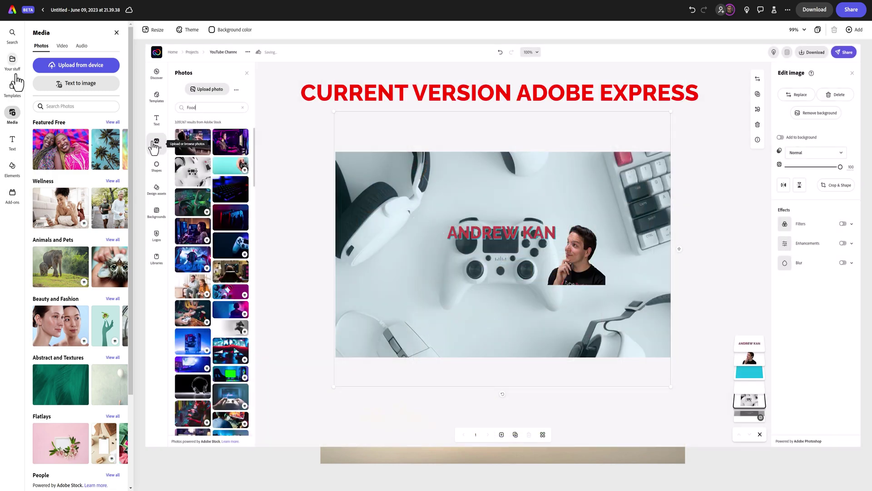
- Go to Your stuff in the left rail to see stored files and projects
click(15, 79)
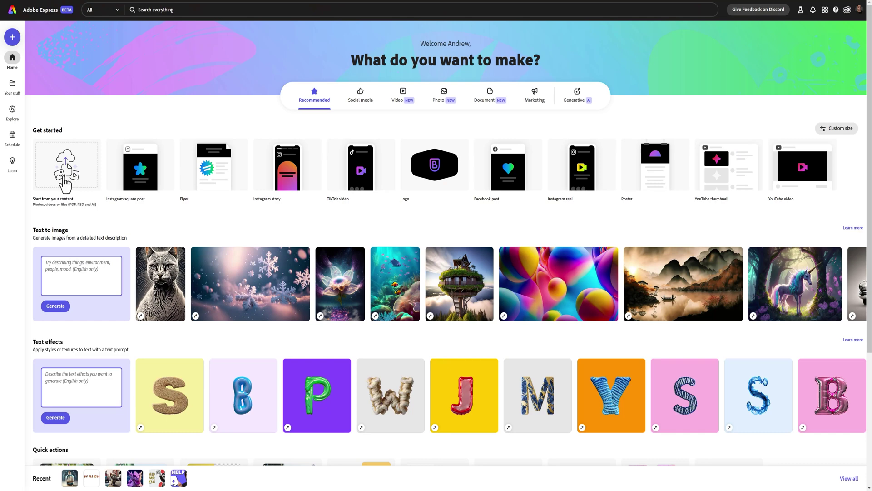
- Upload lorithumb1.psd from the 7 Photo Shop Files folder and open the result in the editor
click(64, 182)
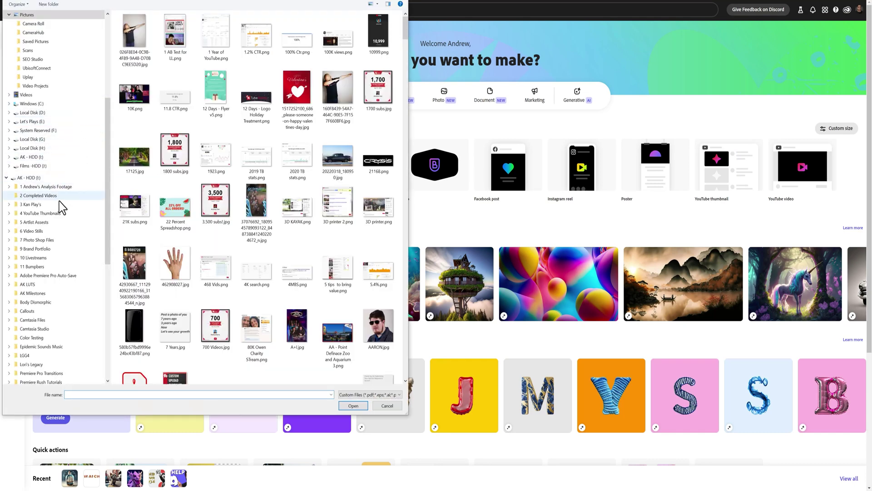
scroll(52, 272, down, 2)
click(44, 198)
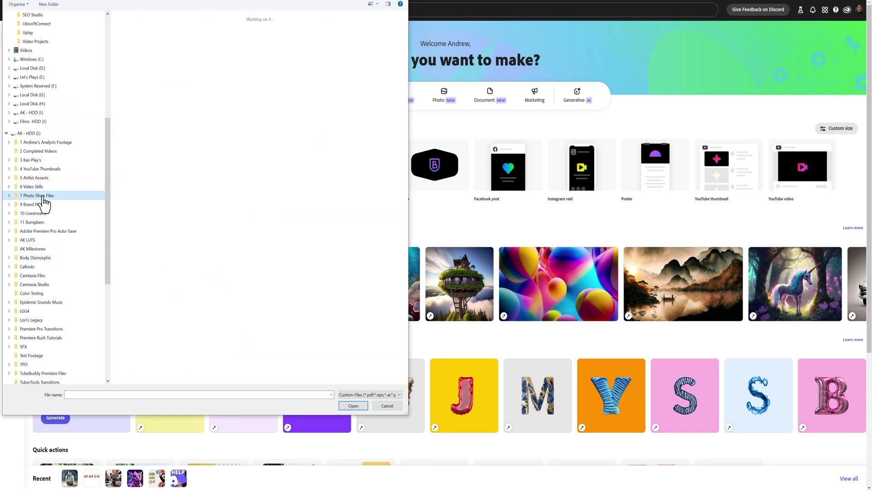
scroll(201, 92, down, 5)
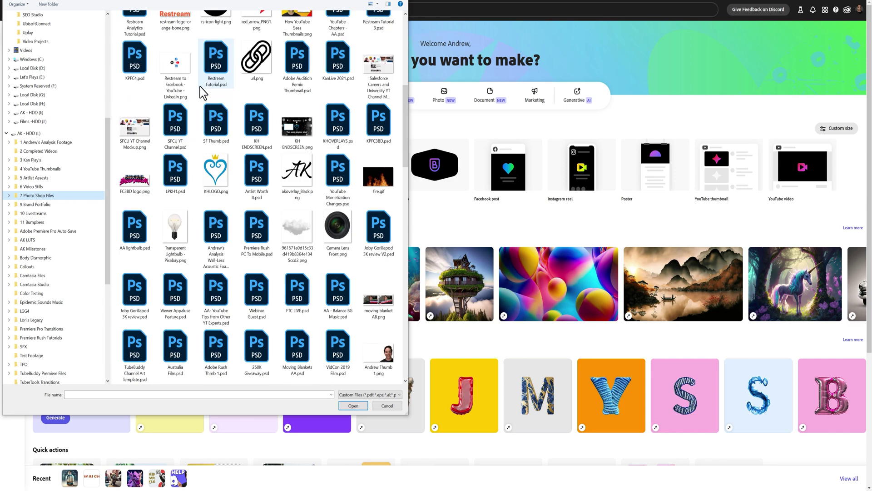
scroll(199, 87, down, 3)
scroll(199, 87, down, 5)
scroll(243, 141, down, 5)
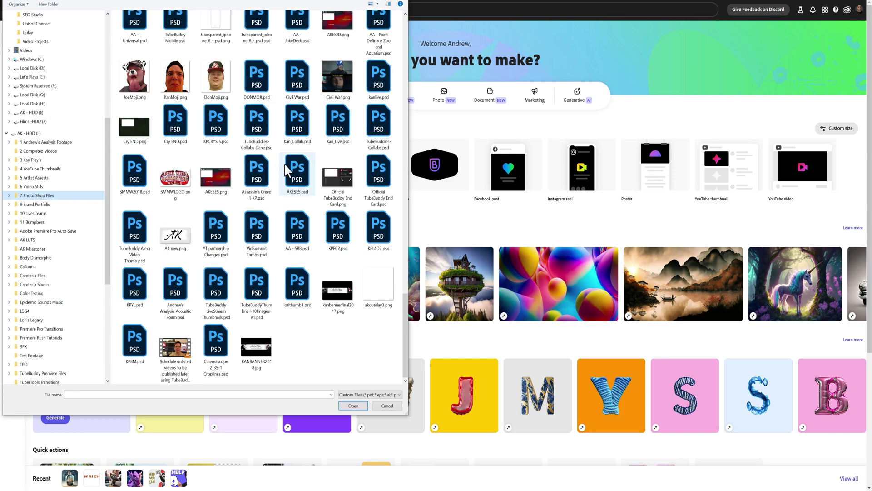
click(300, 297)
click(358, 405)
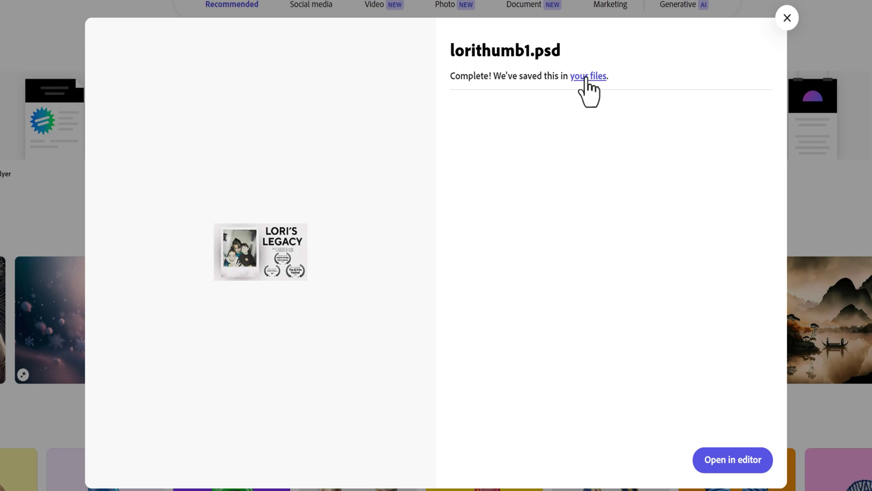
click(736, 461)
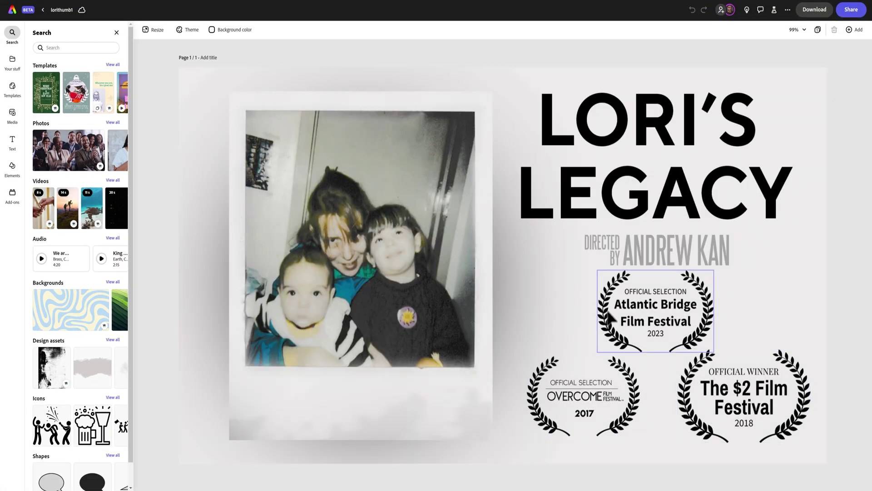
- Move the $2 Film Festival badge left and align it beneath the Atlantic Bridge badge
click(595, 386)
click(785, 377)
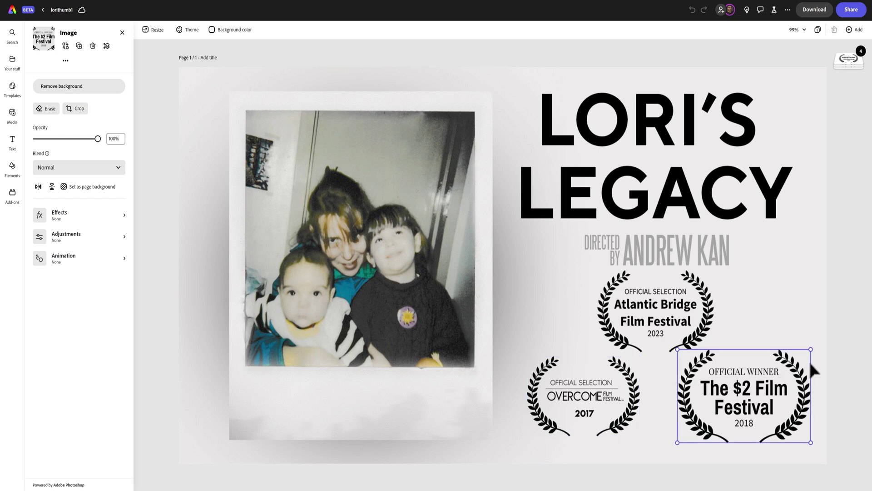
mouse_move(786, 376)
mouse_down()
mouse_move(624, 369)
mouse_move(634, 373)
mouse_up()
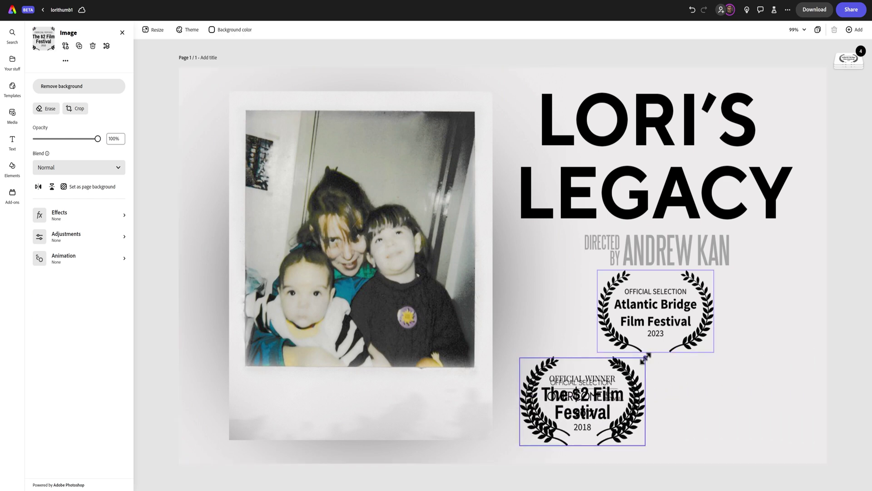
drag(645, 357, 648, 353)
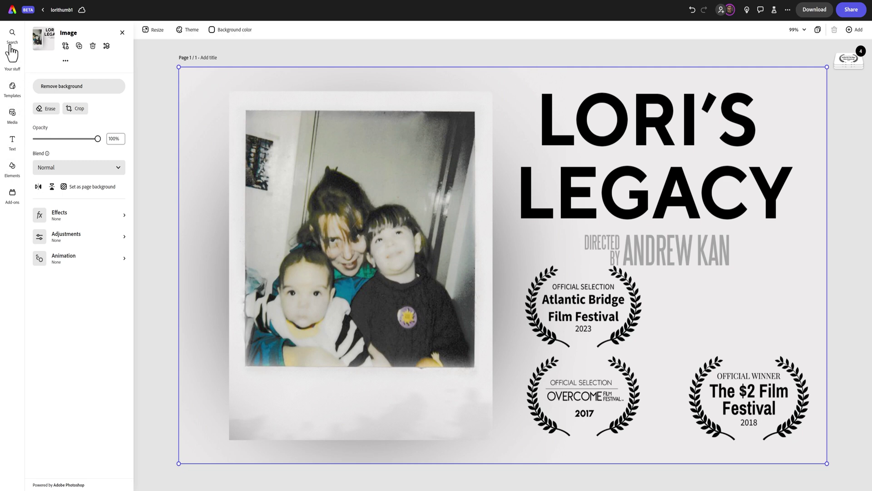
- Return to the home page and show the Video creation options
click(43, 9)
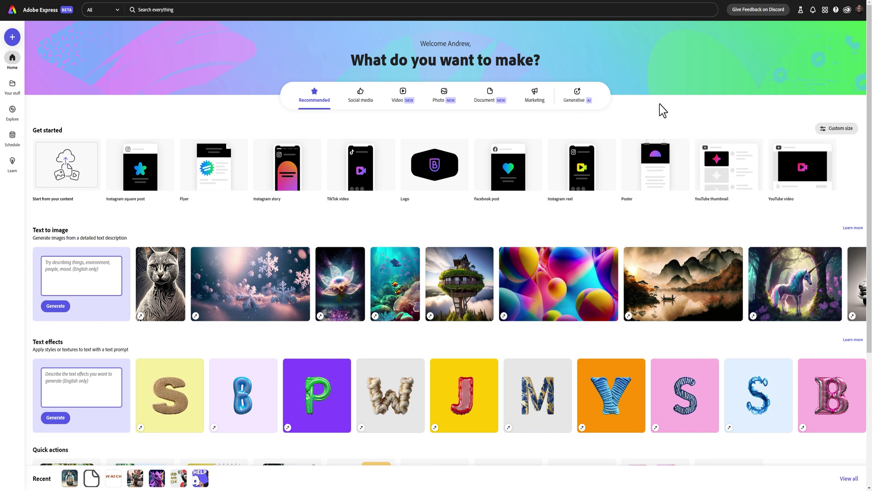
click(402, 96)
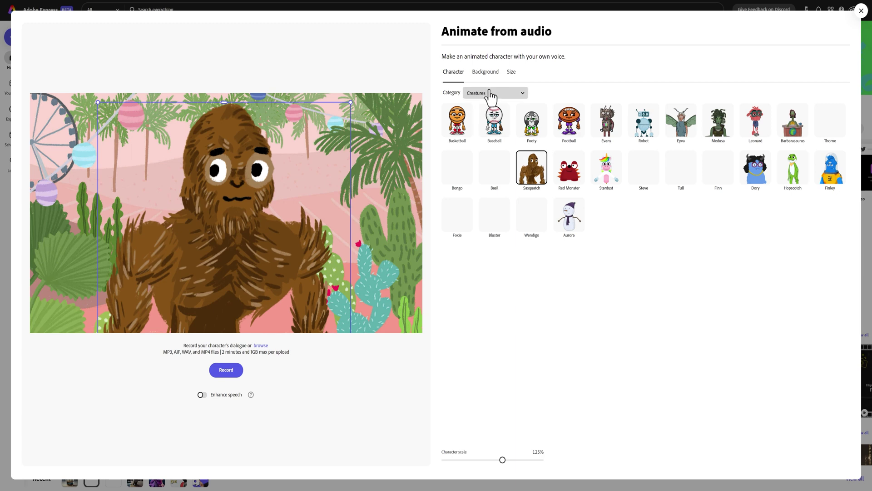
- Keep YouTube as the output size and set the background to the harbour Dock scene
click(512, 72)
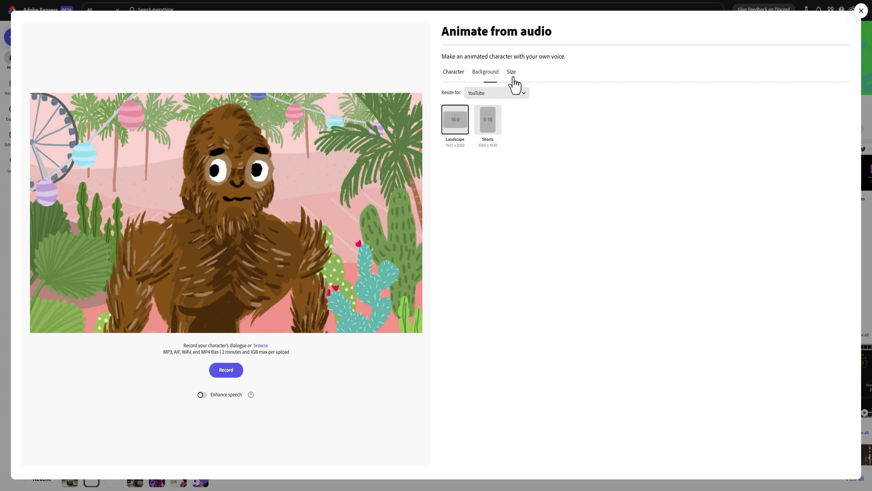
click(488, 95)
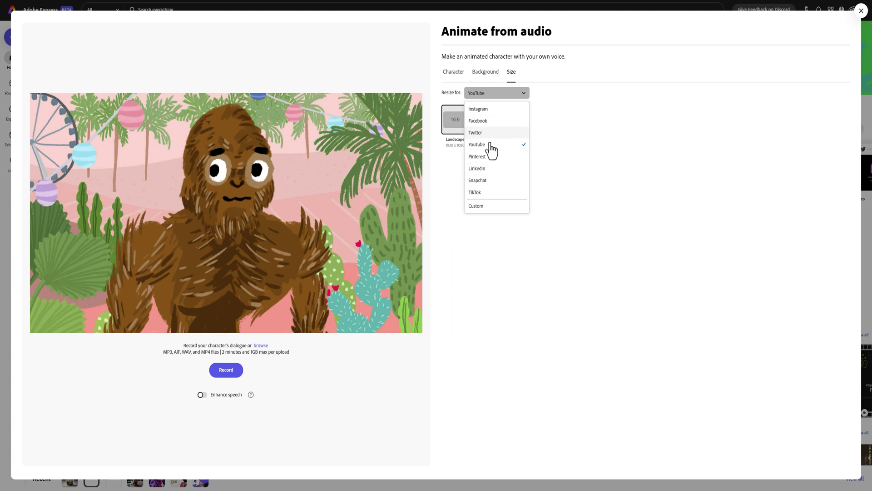
click(488, 145)
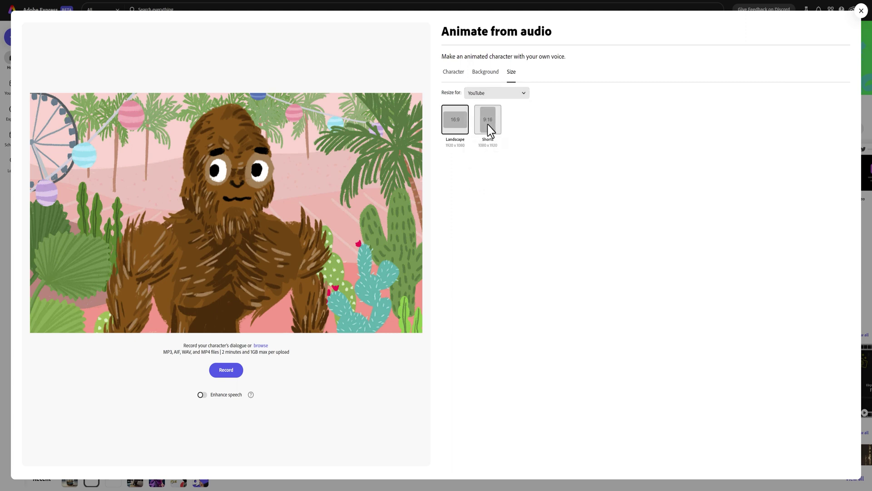
click(485, 72)
click(457, 130)
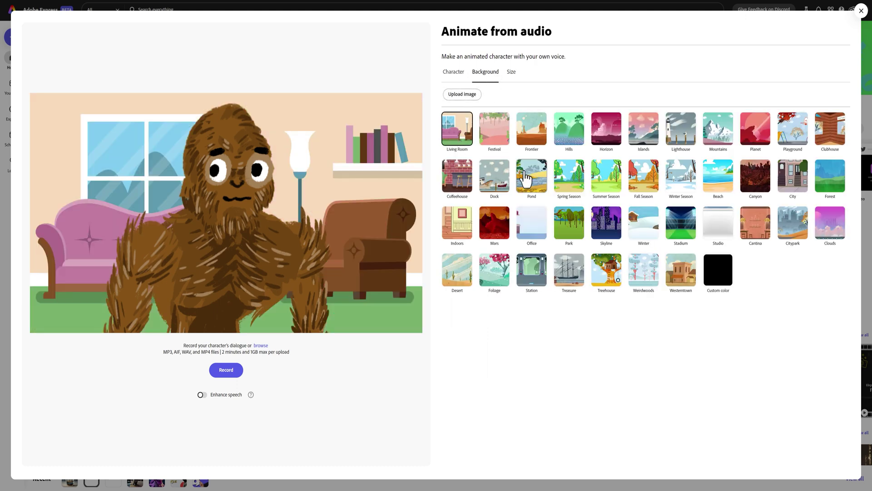
click(495, 180)
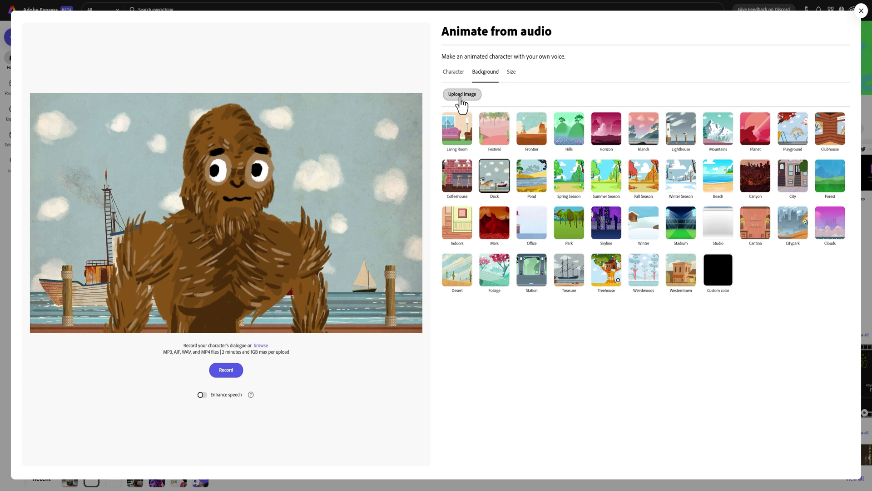
- Enlarge the Sasquatch to 139% scale and reposition it in the scene
click(454, 73)
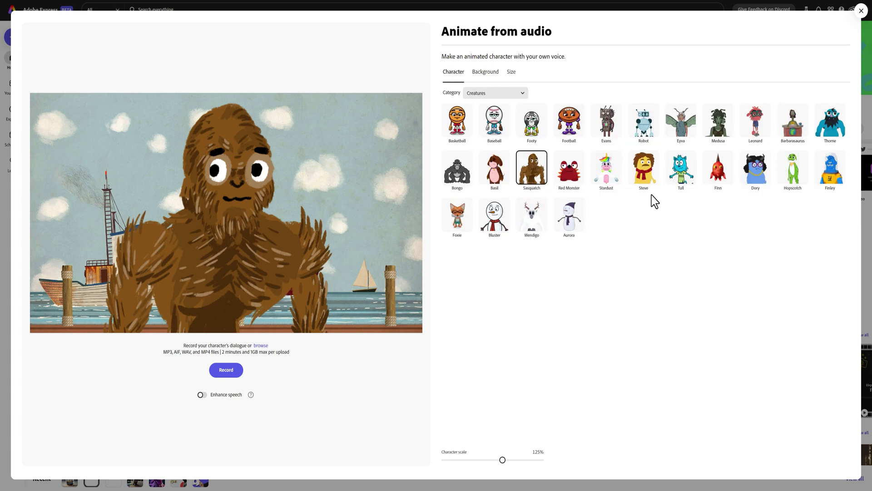
click(209, 194)
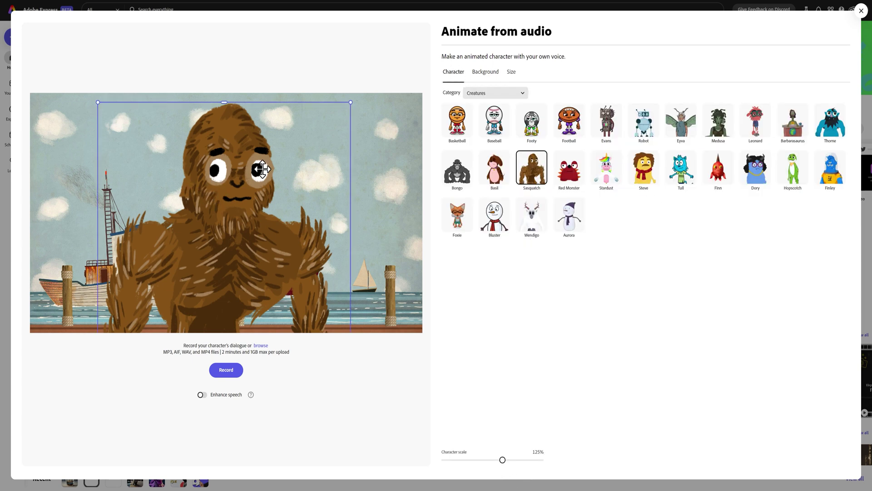
drag(349, 102, 392, 75)
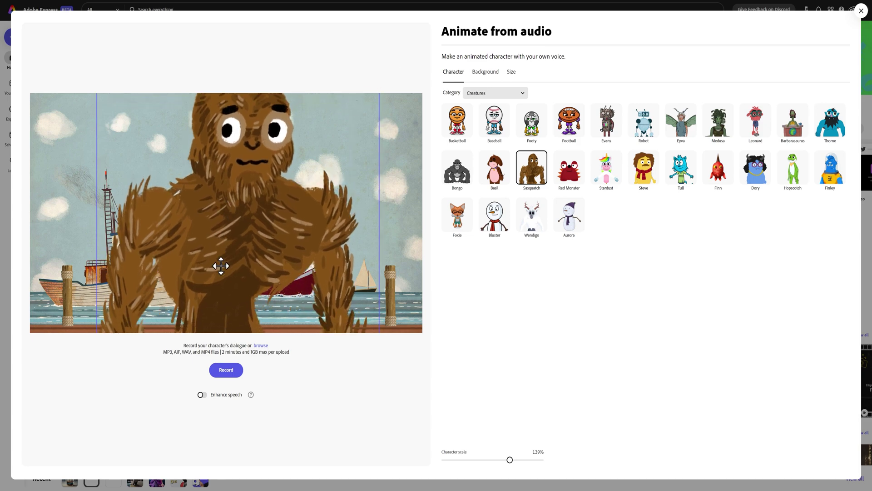
drag(224, 263, 225, 250)
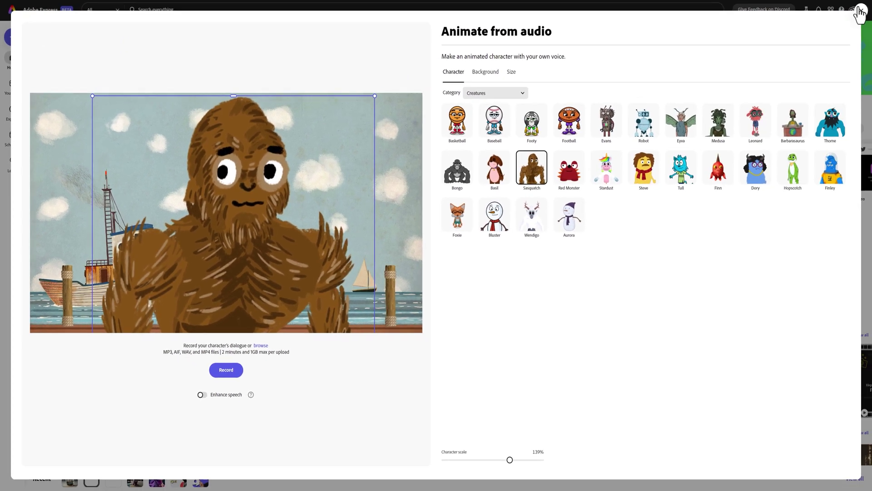
- Close Animate from audio and open the Showstoppers Event story template
click(856, 14)
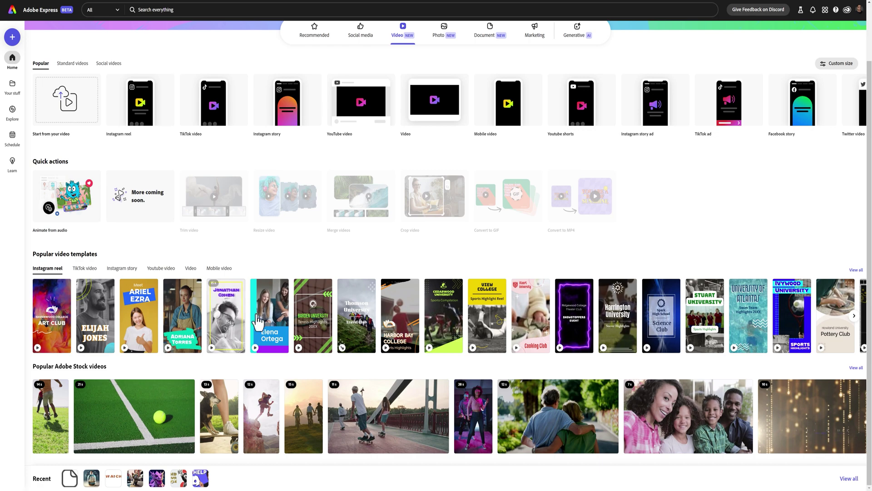
mouse_move(573, 315)
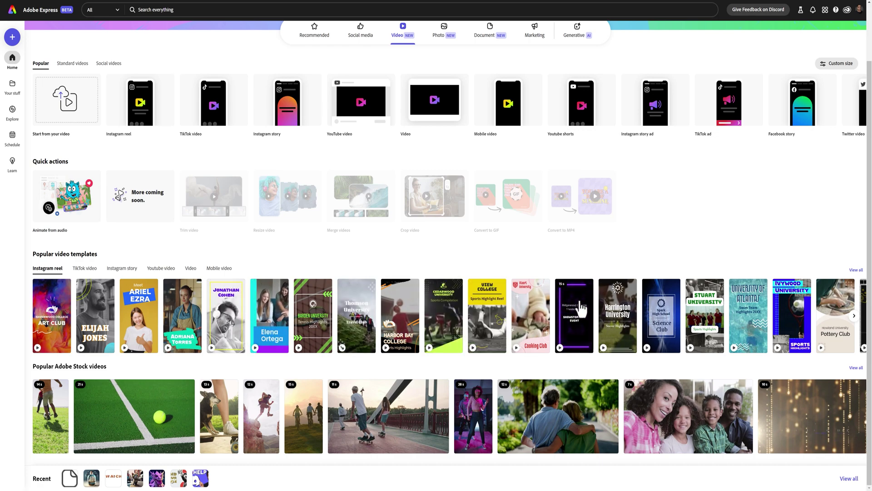
click(581, 308)
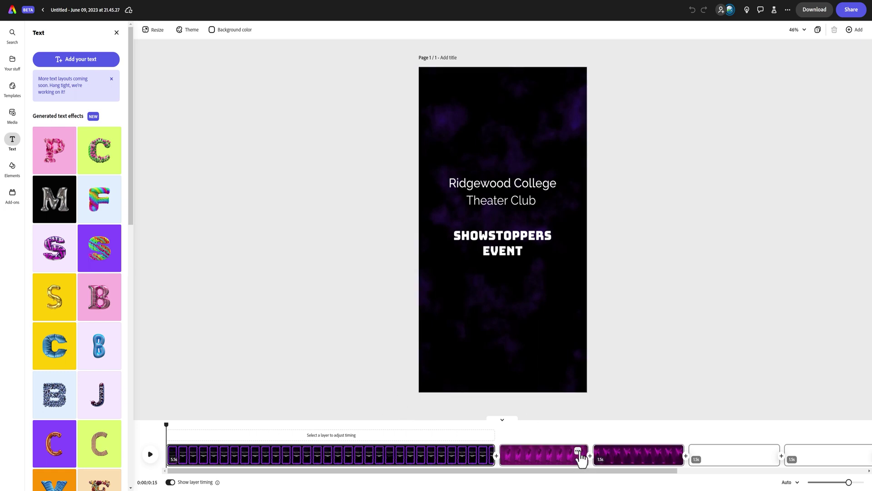
- Delete the second scene, then reselect the first scene and return to the title text
click(578, 451)
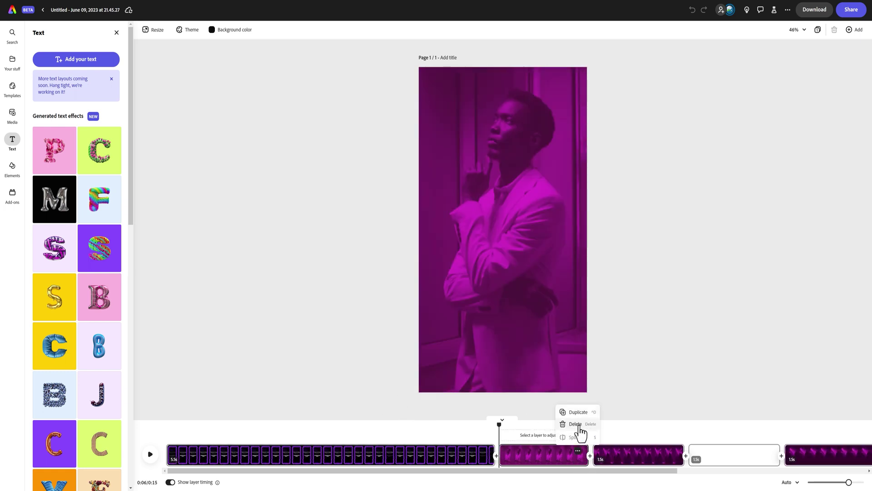
click(577, 425)
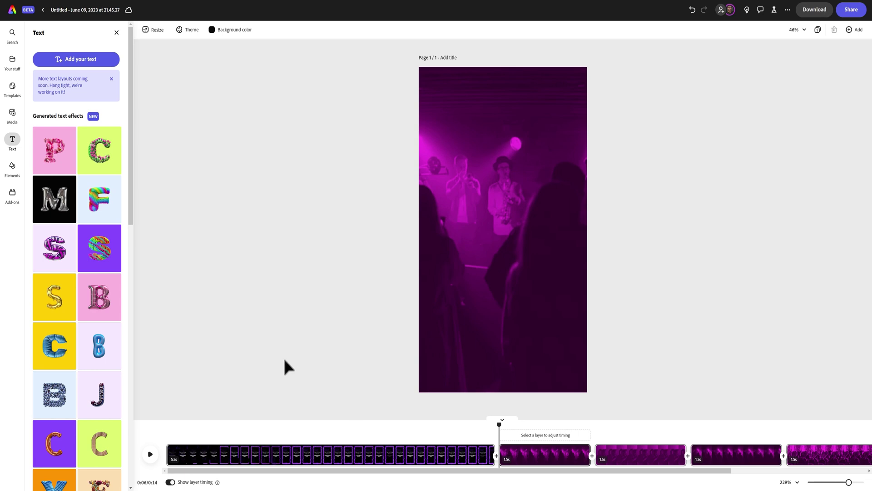
click(171, 482)
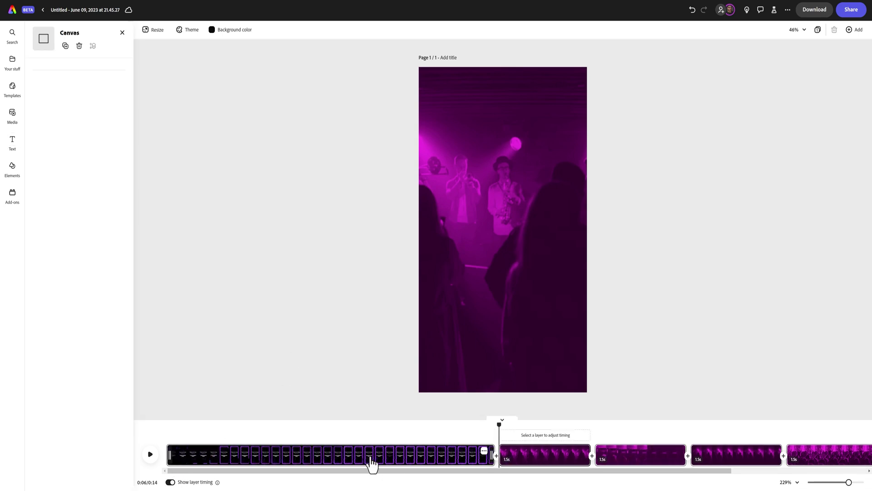
click(370, 458)
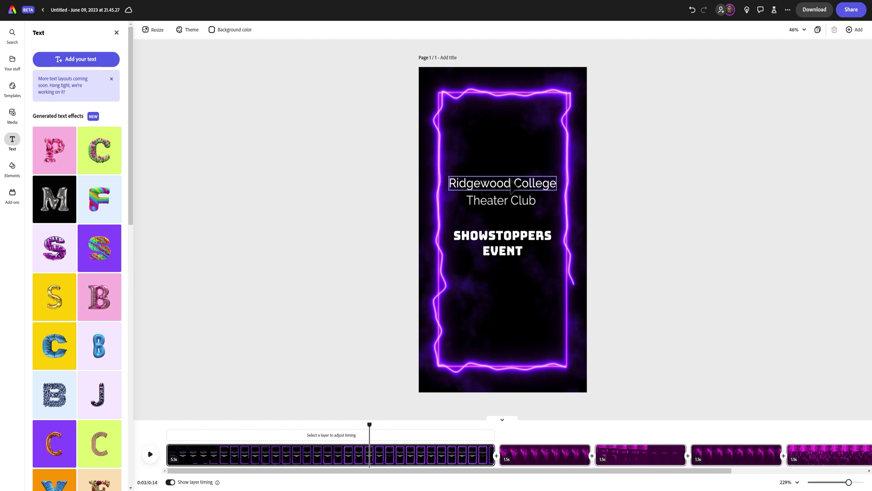
- Retype the Ridgewood College line as ANDREW KAN and Theater Club as GOING LIVE
click(511, 184)
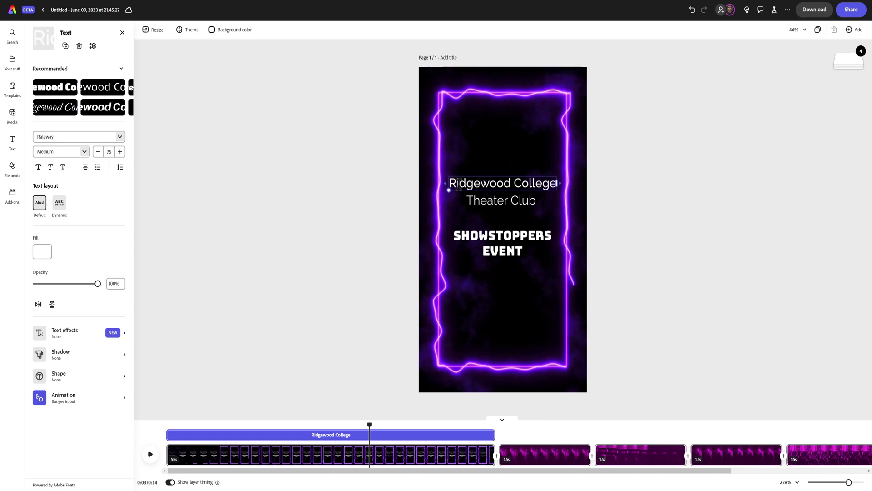
key(ctrl+a)
text(ANDREW K)
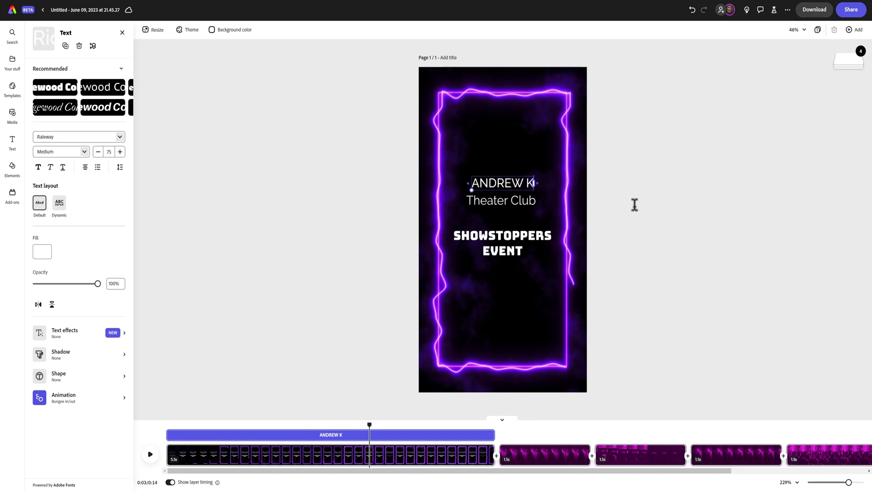
text(AN)
double_click(513, 200)
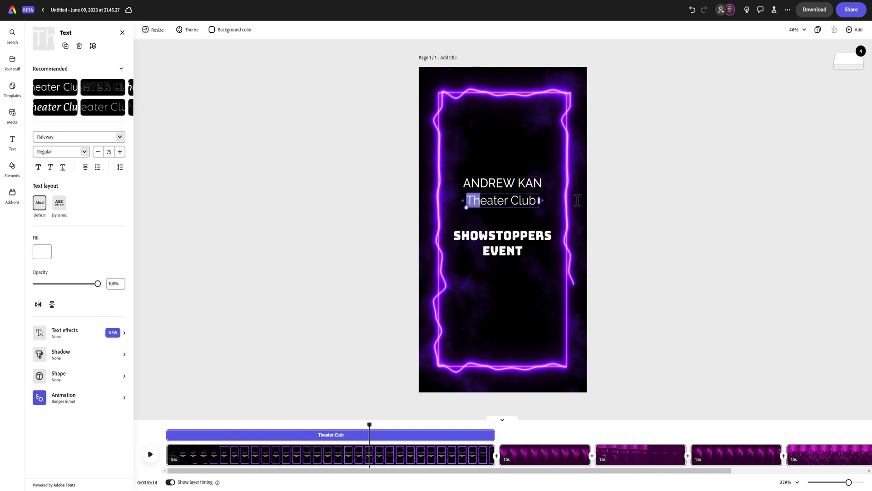
drag(464, 200, 546, 202)
text(GOING LIVE)
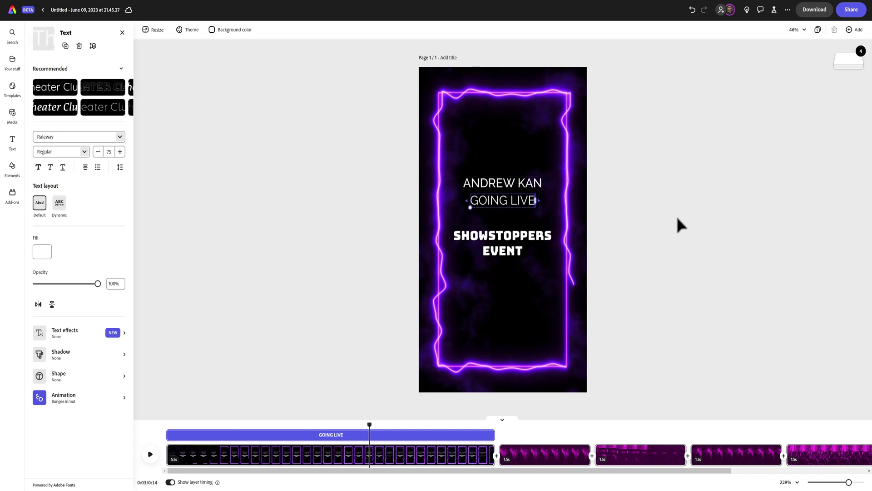
- Check the SHOWSTOPPERS EVENT text, then reselect ANDREW KAN for generated text effects
click(521, 191)
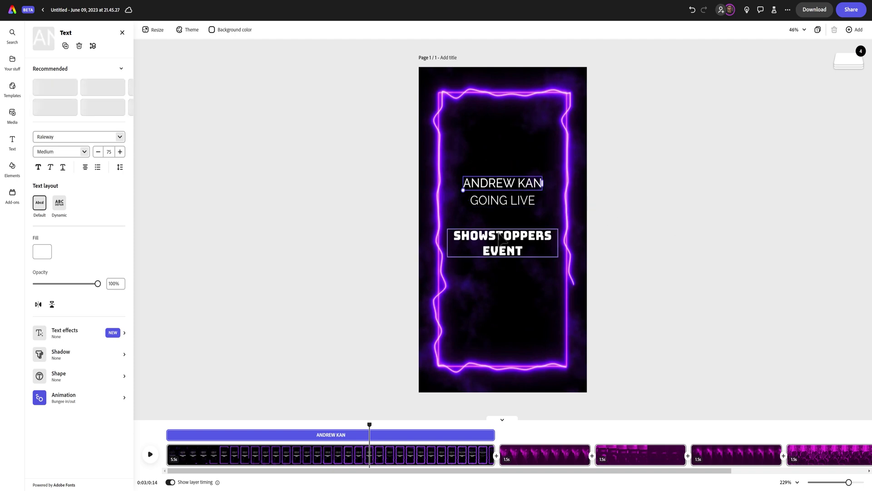
click(500, 239)
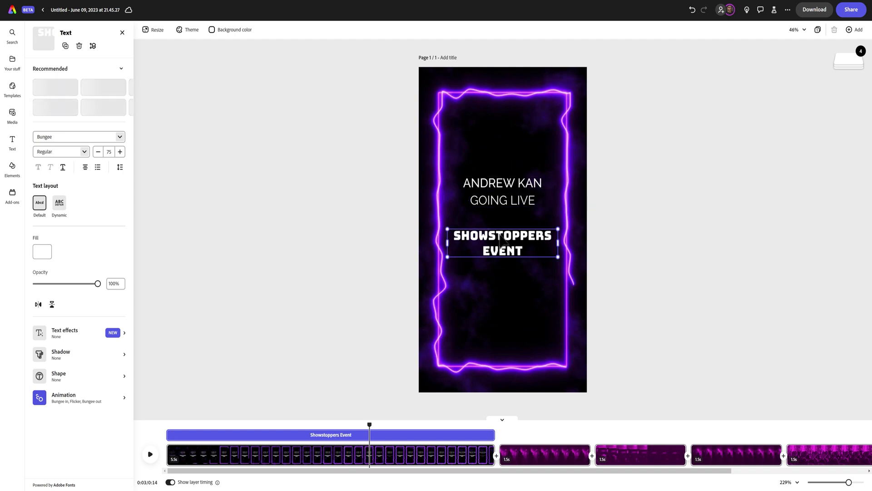
double_click(503, 235)
click(525, 250)
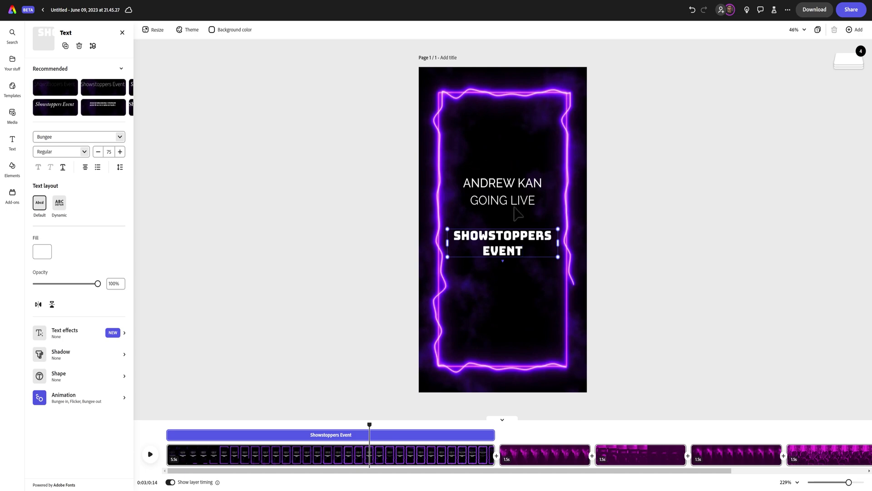
click(538, 184)
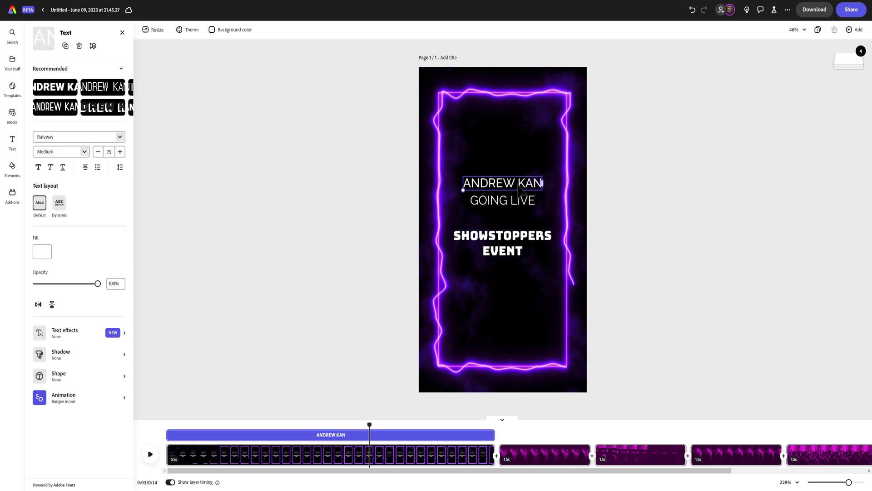
click(79, 344)
- Generate a soup-can lettering effect for ANDREW KAN with Tight fit
click(78, 79)
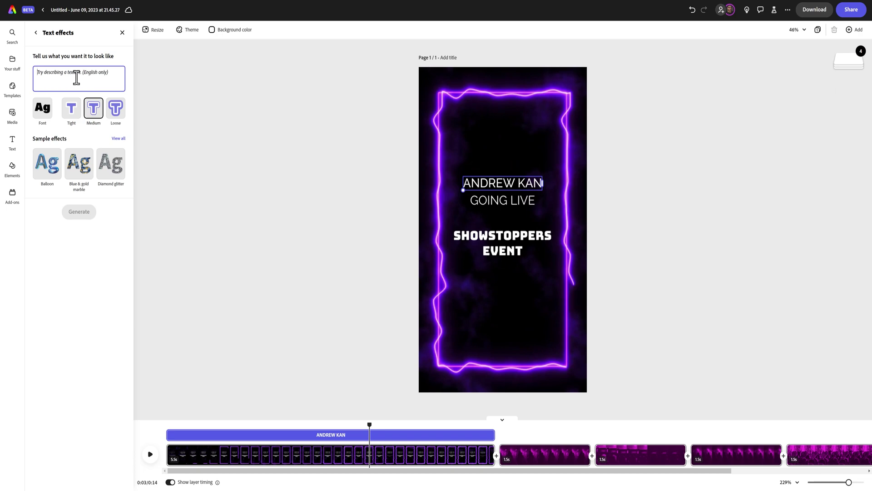
text(Make it out soup c)
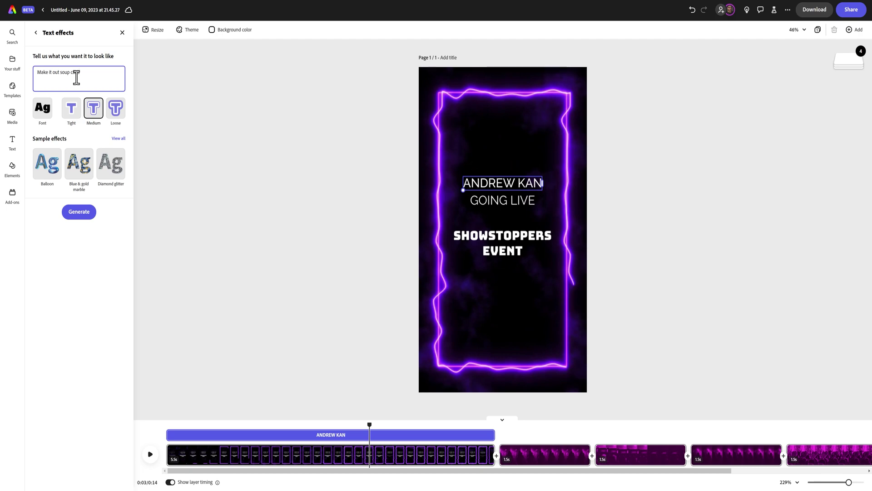
text(ans)
click(119, 140)
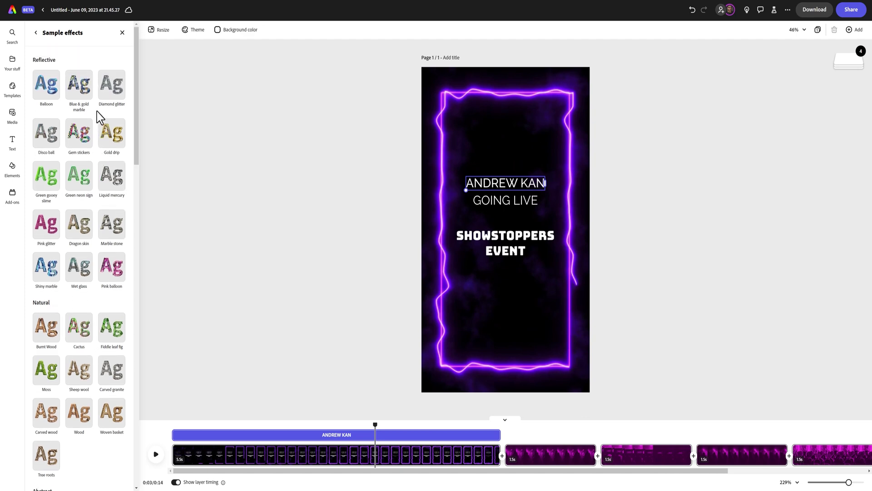
click(36, 33)
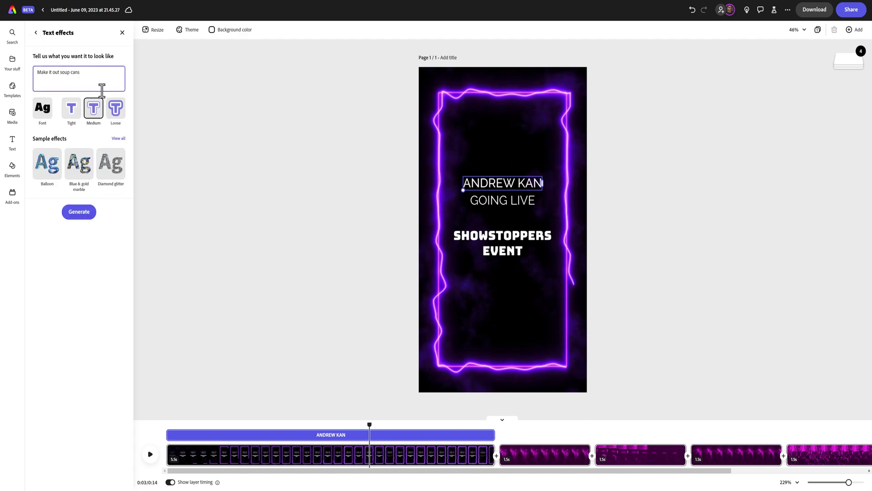
click(72, 111)
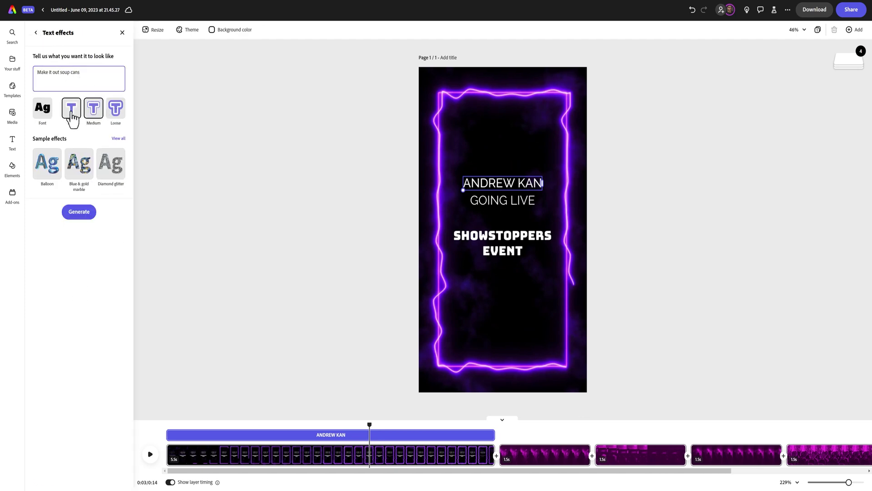
click(79, 217)
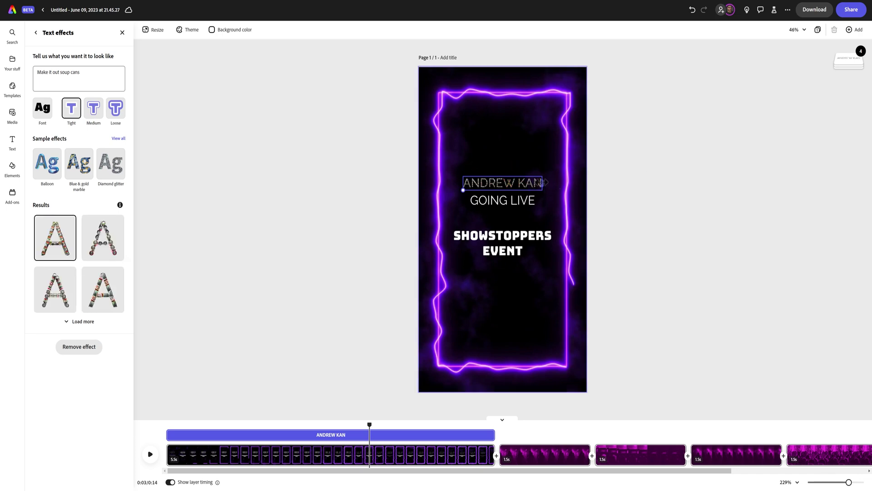
- Resize ANDREW KAN to wrap onto two lines and place it just above GOING LIVE
mouse_move(543, 183)
mouse_down()
mouse_move(583, 182)
mouse_move(531, 174)
mouse_up()
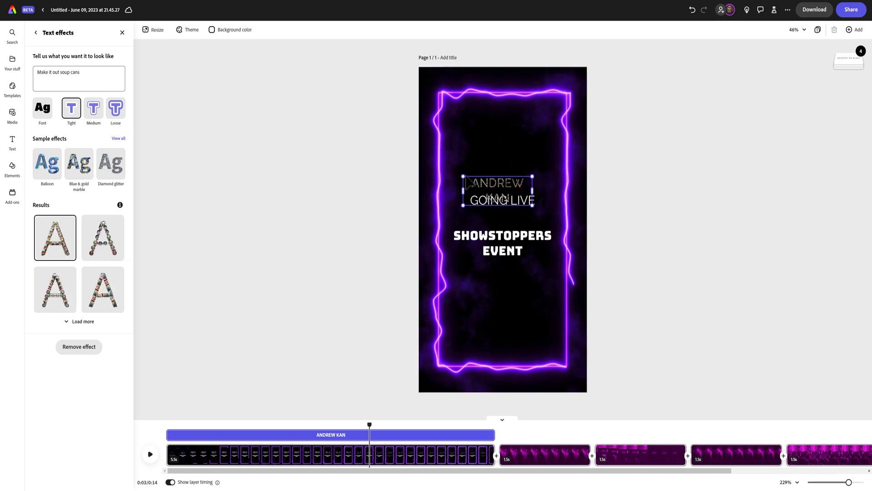
drag(462, 176, 297, 57)
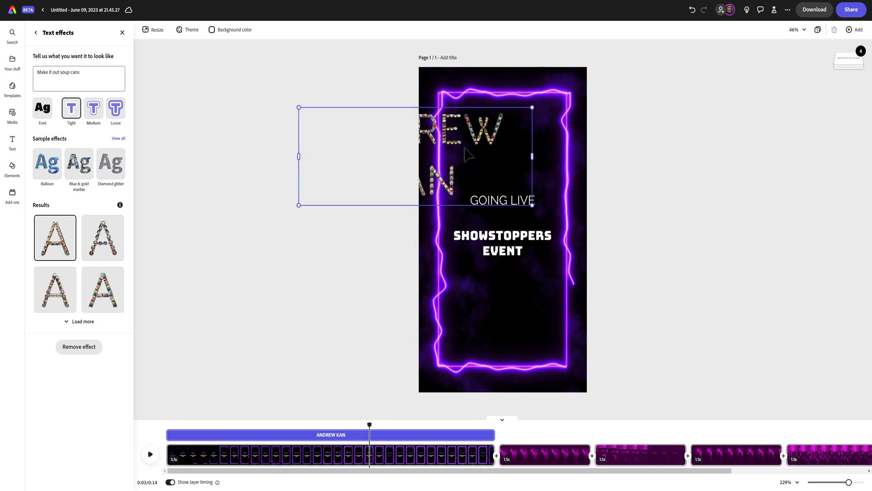
drag(528, 150, 554, 140)
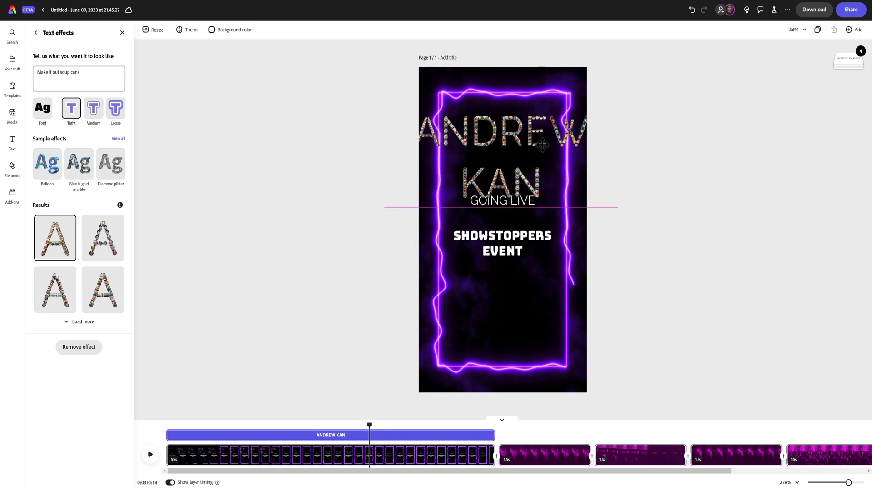
drag(618, 109, 553, 157)
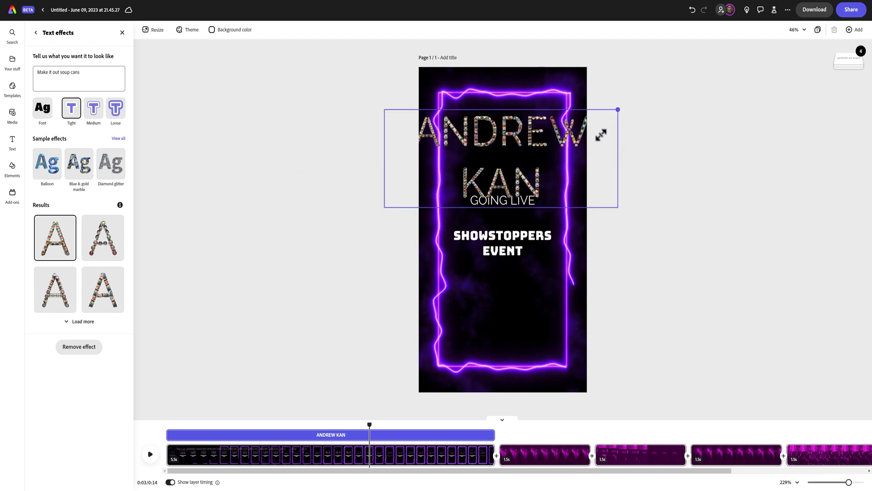
drag(506, 173, 529, 161)
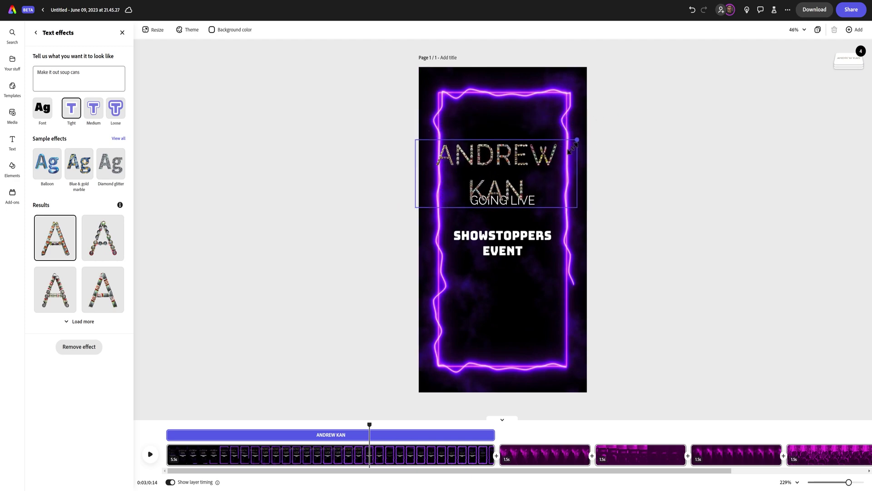
drag(585, 132, 570, 142)
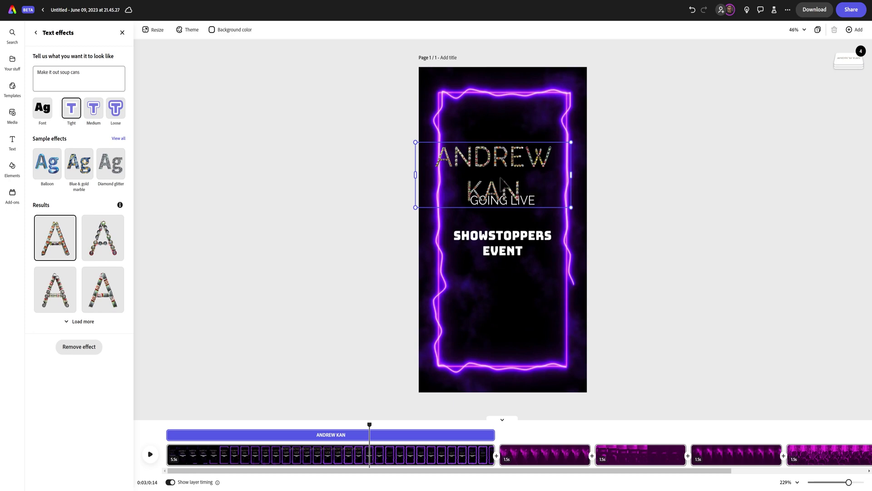
drag(502, 183, 511, 171)
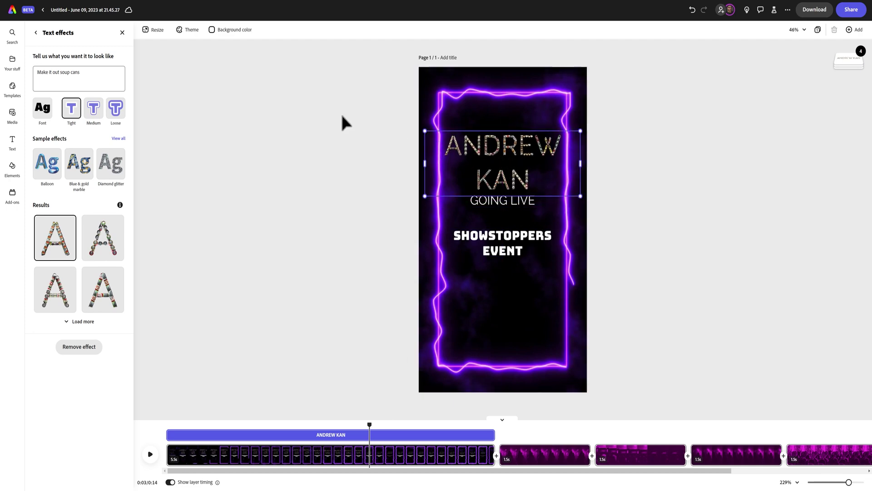
click(35, 33)
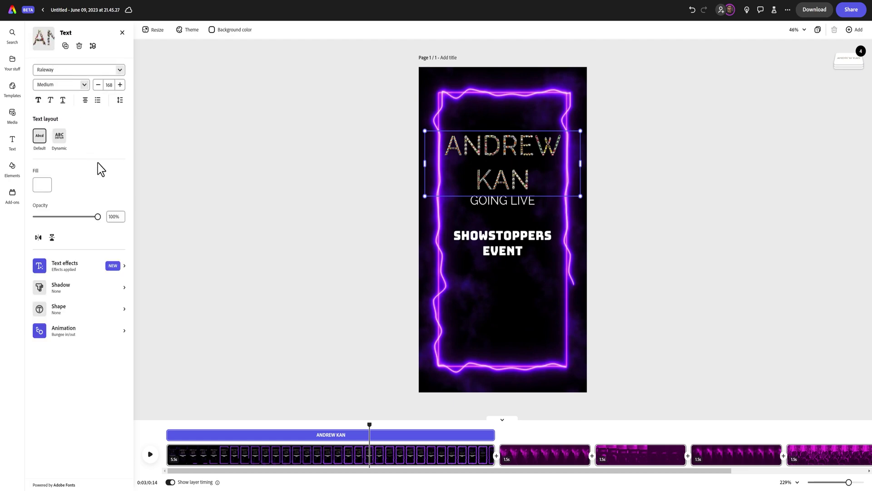
- Give ANDREW KAN a looping Flicker animation and scrub the timeline to preview it
click(121, 334)
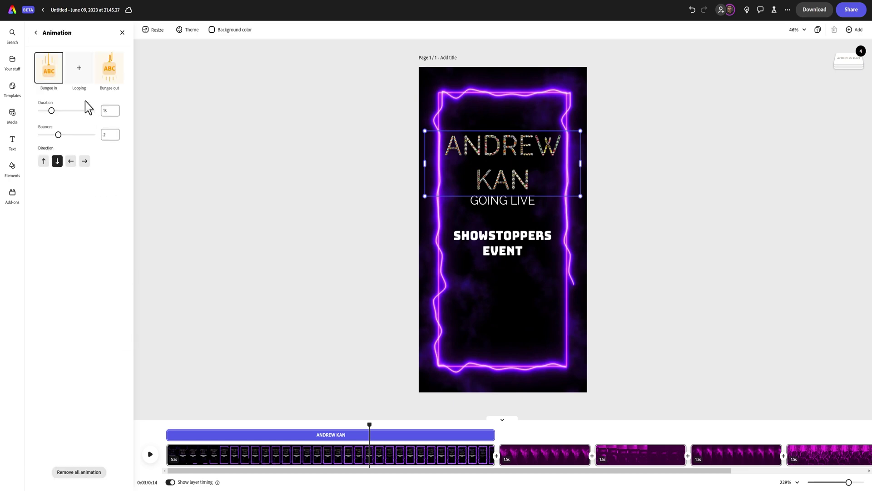
click(82, 79)
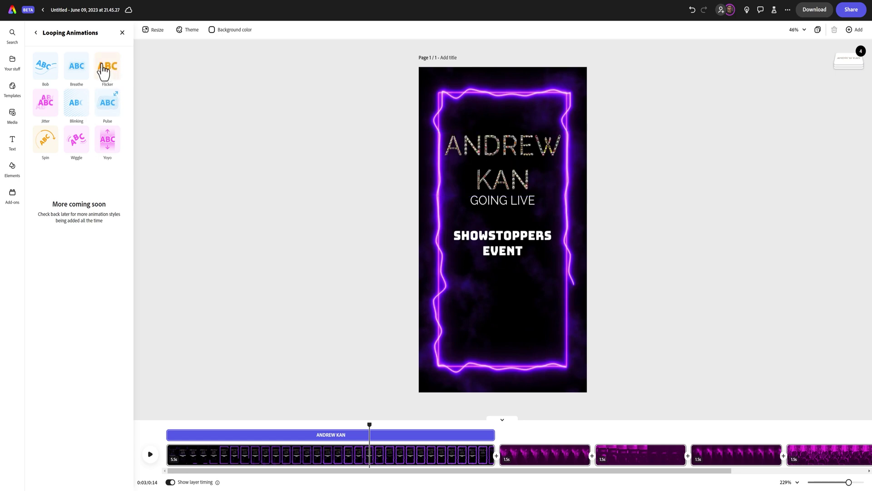
click(108, 78)
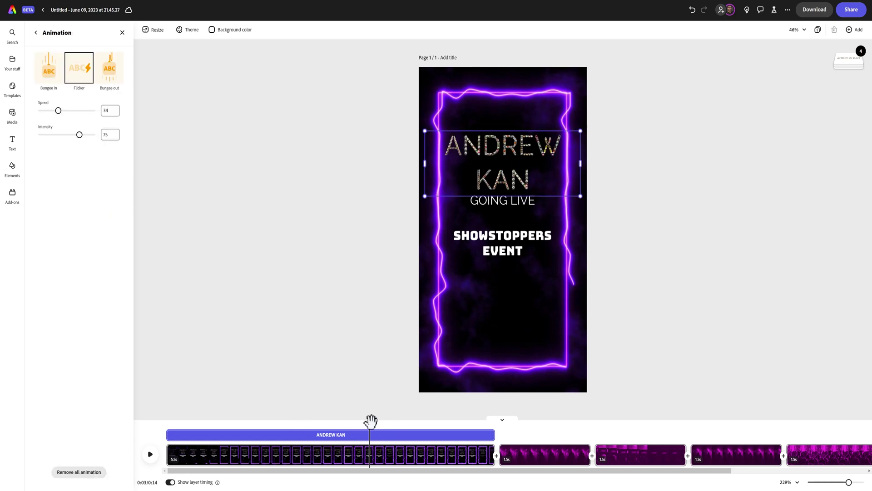
drag(370, 421, 150, 430)
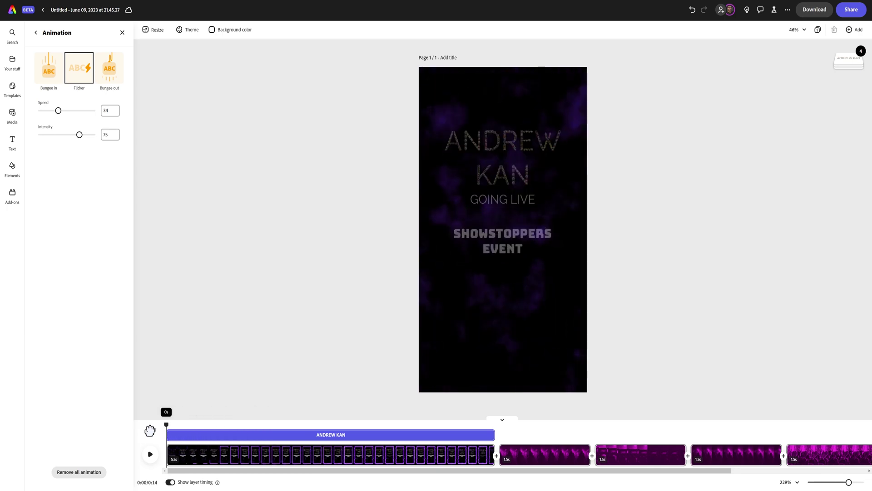
drag(164, 430, 482, 457)
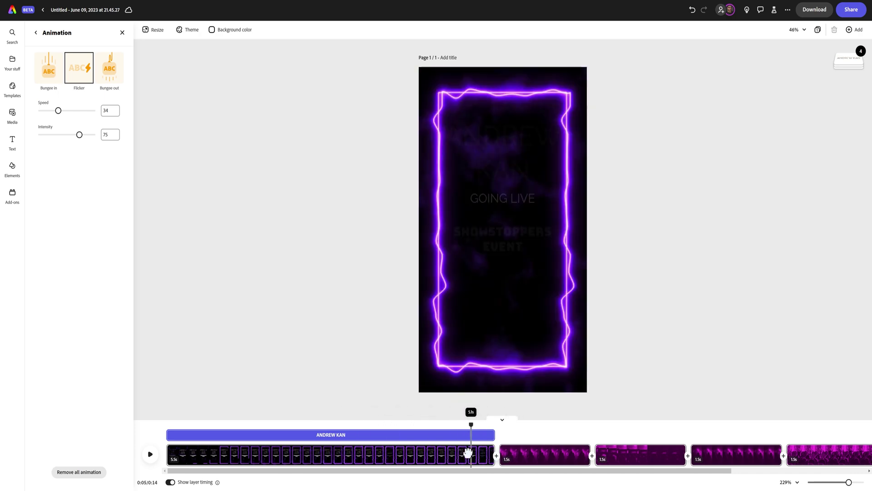
drag(482, 457, 461, 455)
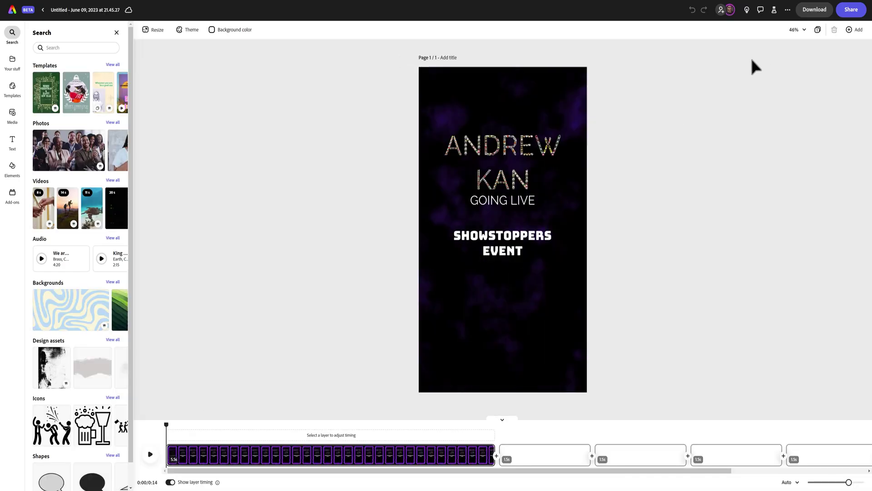
- Bring up the sharing and invite options at the top right
click(721, 10)
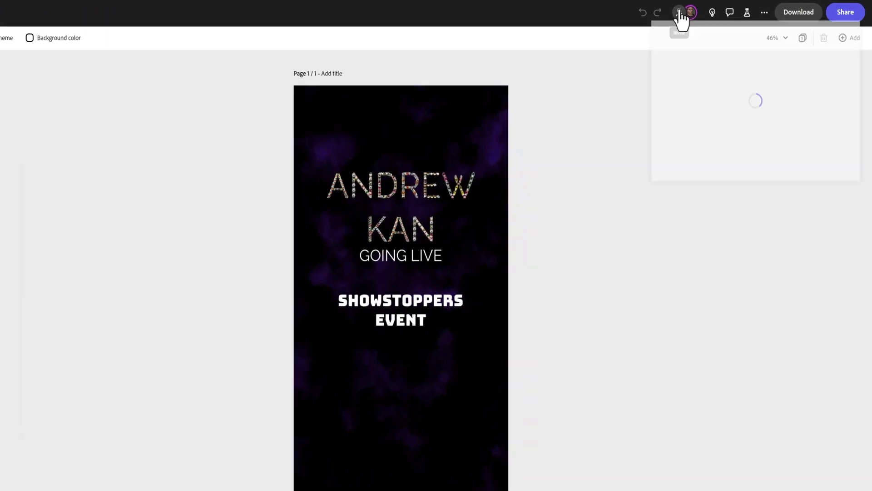